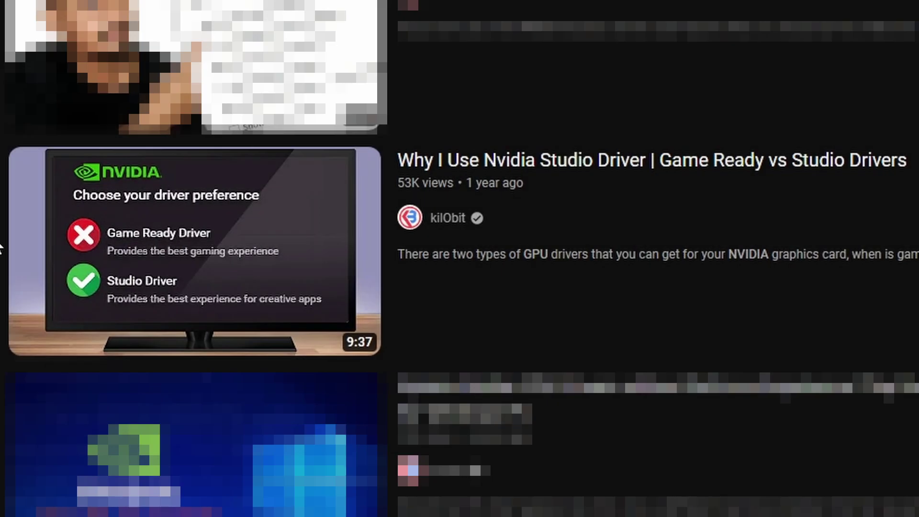
Skim the Studio Driver video's comments, then open the 'Better Way to Install NVIDIA Graphics Drivers' video.
mouse_move(330, 230)
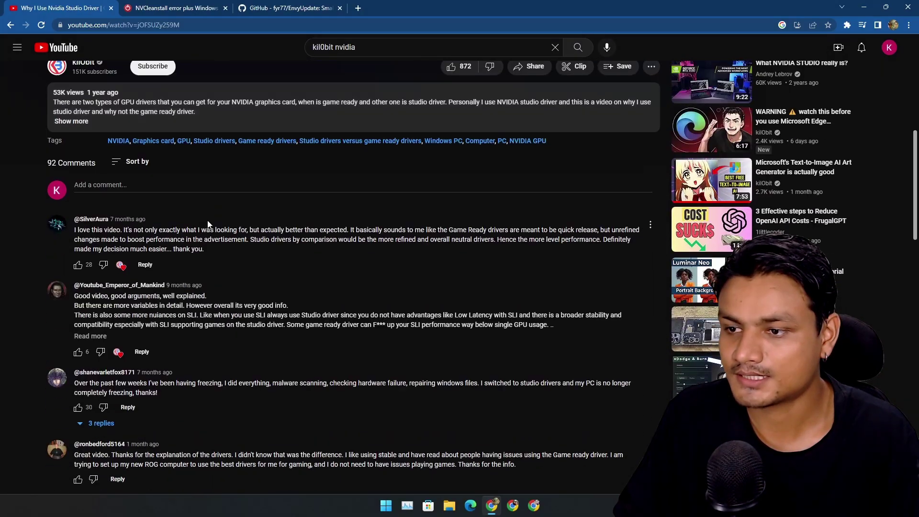
scroll(200, 269, down, 2)
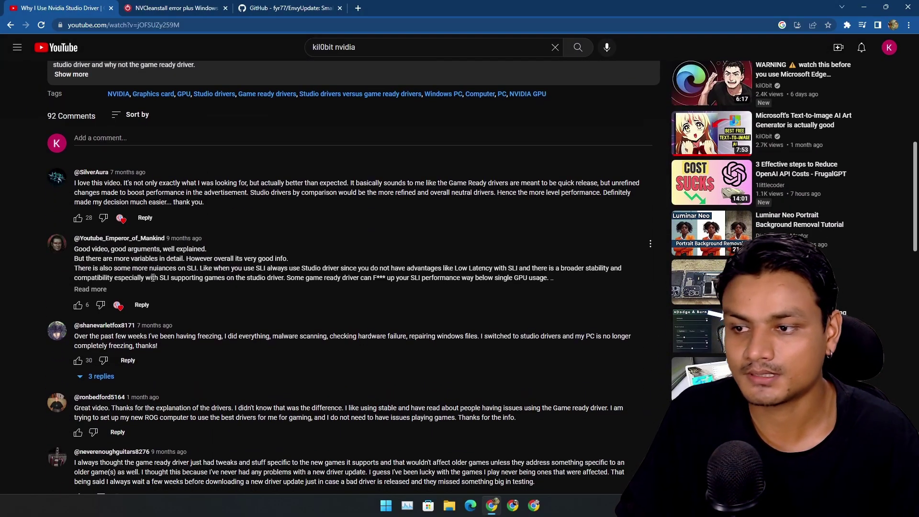
scroll(304, 261, down, 3)
scroll(342, 229, up, 8)
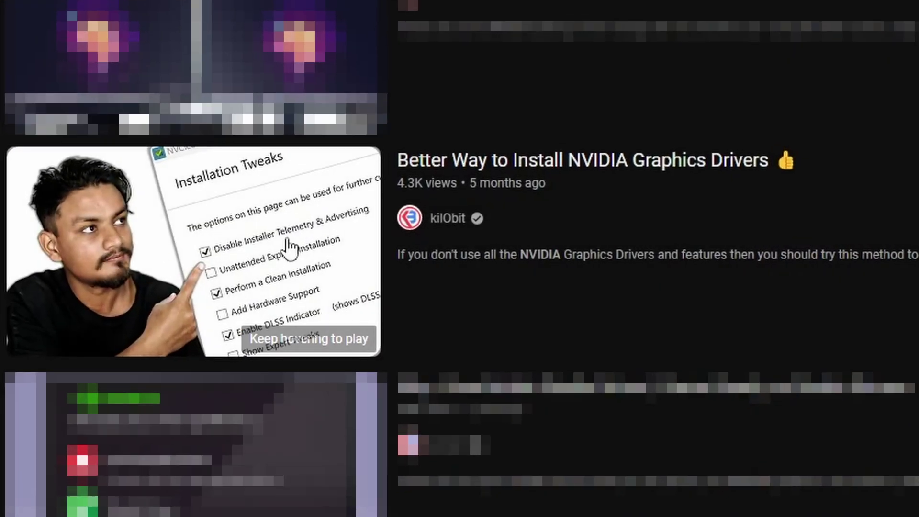
mouse_move(246, 247)
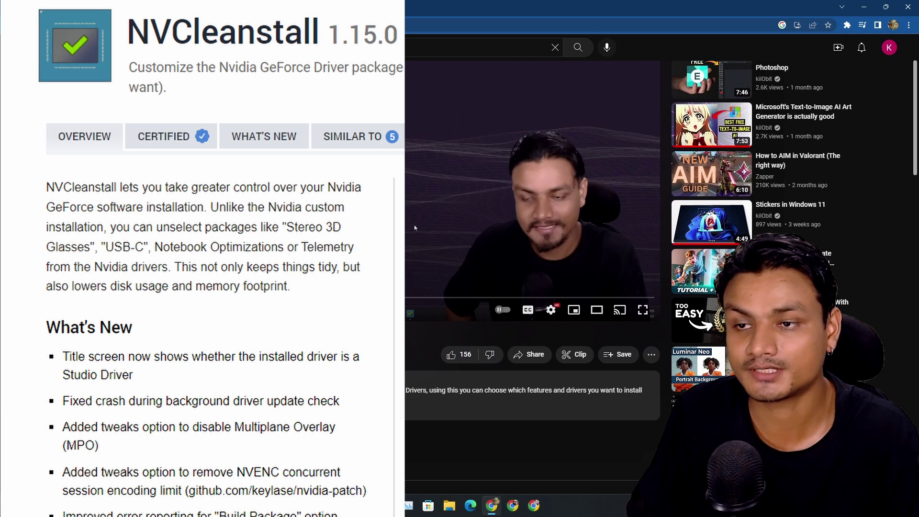
Scroll briefly down the 'Better Way to Install NVIDIA Graphics Drivers' watch page.
scroll(415, 228, down, 1)
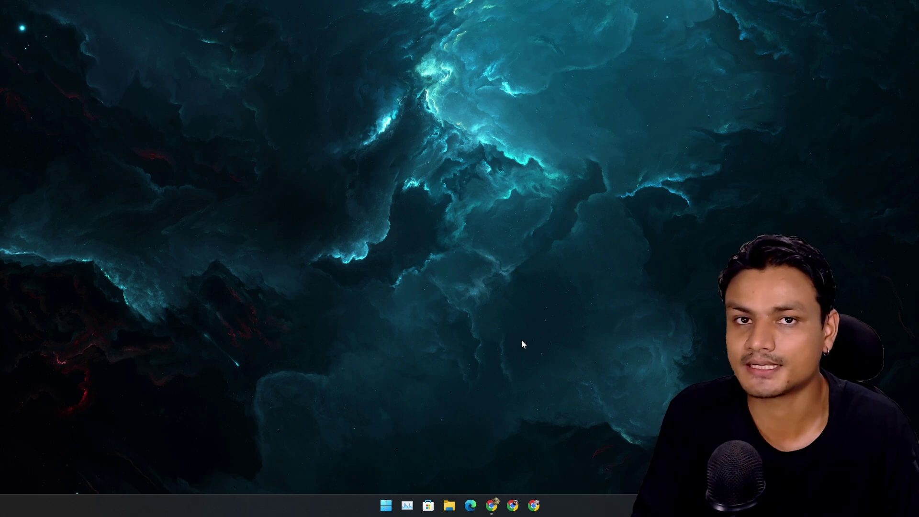
Return to the NVCleanstall trojan-warning forum thread and read through the first post and replies.
key(alt+Tab)
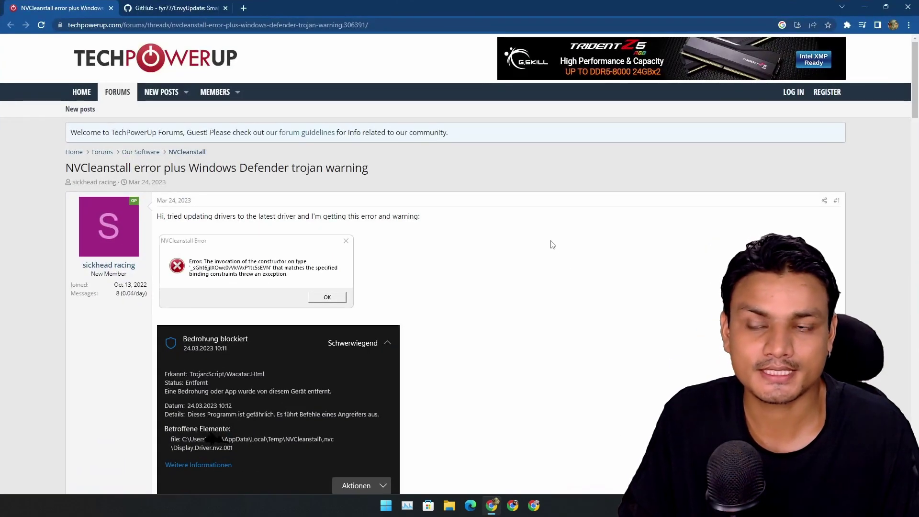
scroll(505, 258, down, 1)
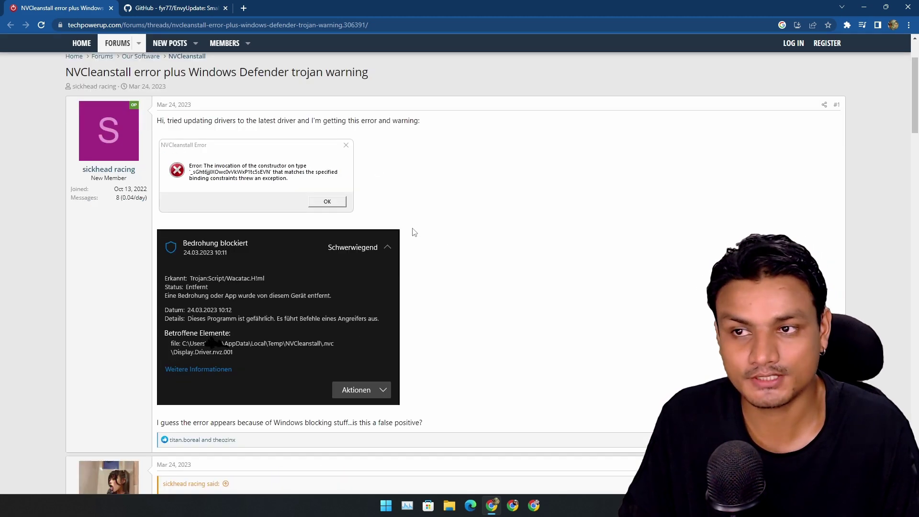
scroll(452, 253, down, 1)
scroll(467, 230, down, 4)
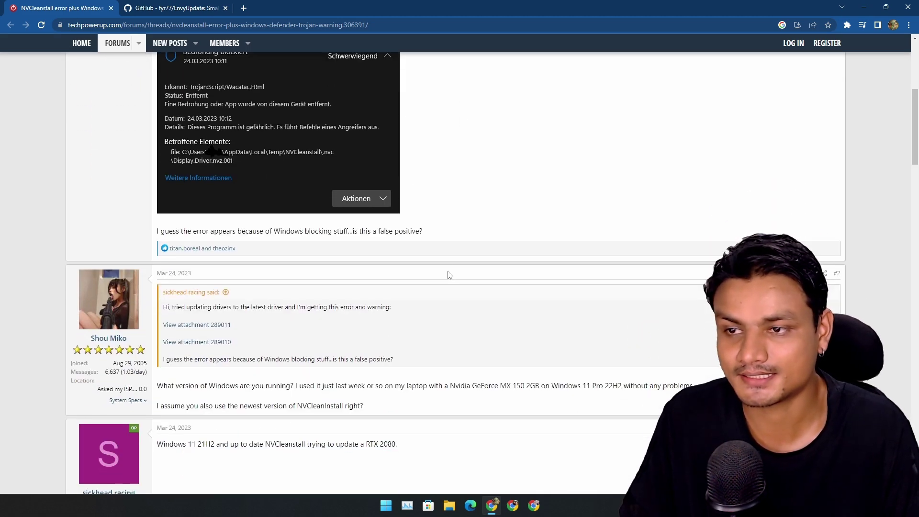
scroll(444, 260, down, 3)
scroll(443, 287, up, 6)
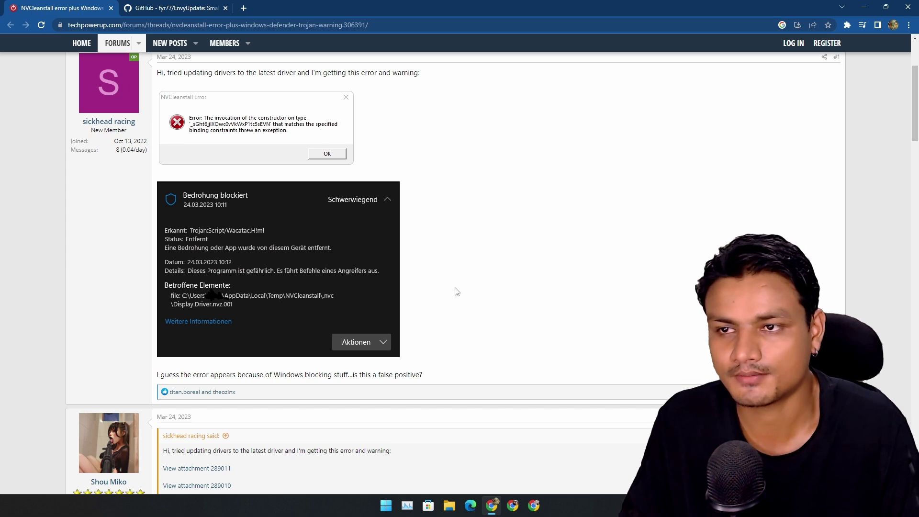
scroll(452, 288, down, 2)
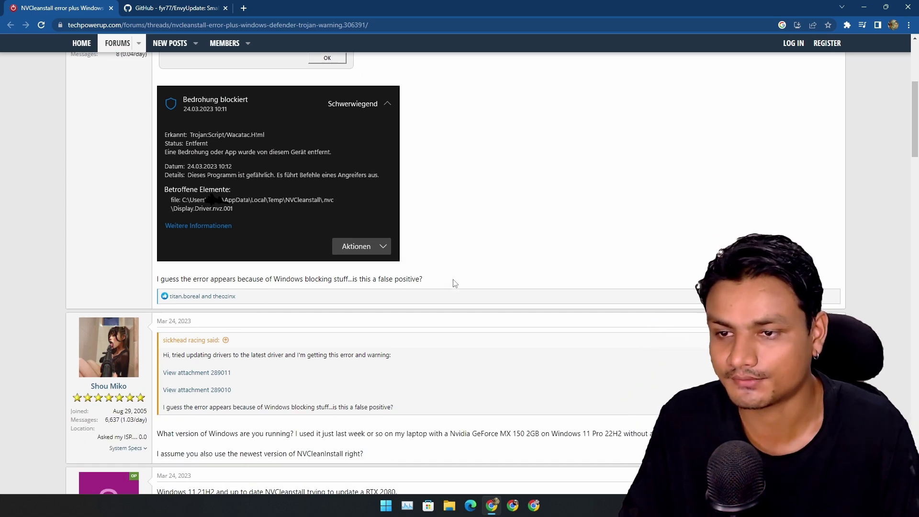
scroll(446, 283, down, 4)
scroll(427, 266, down, 3)
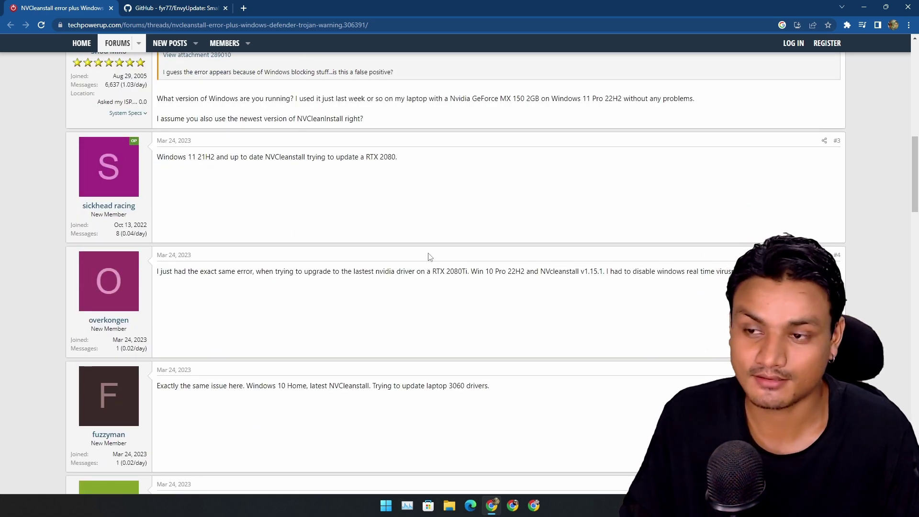
scroll(388, 276, up, 10)
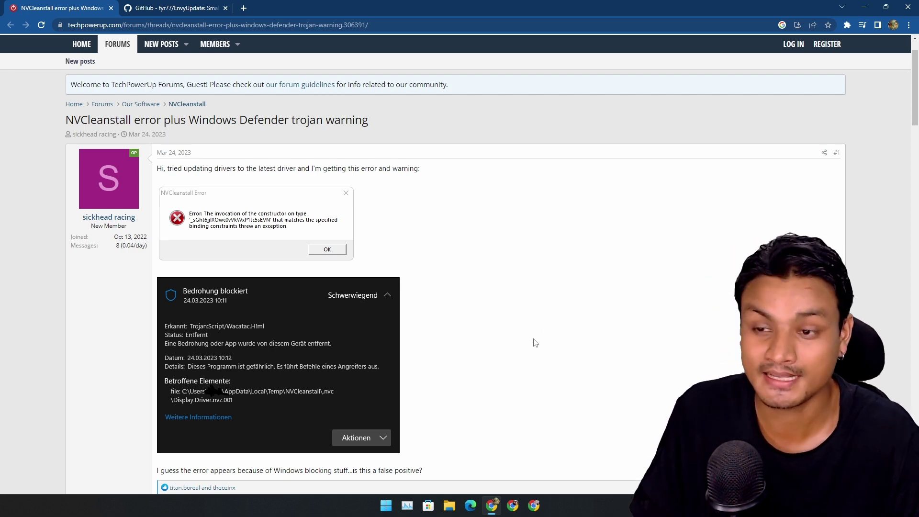
scroll(301, 321, down, 3)
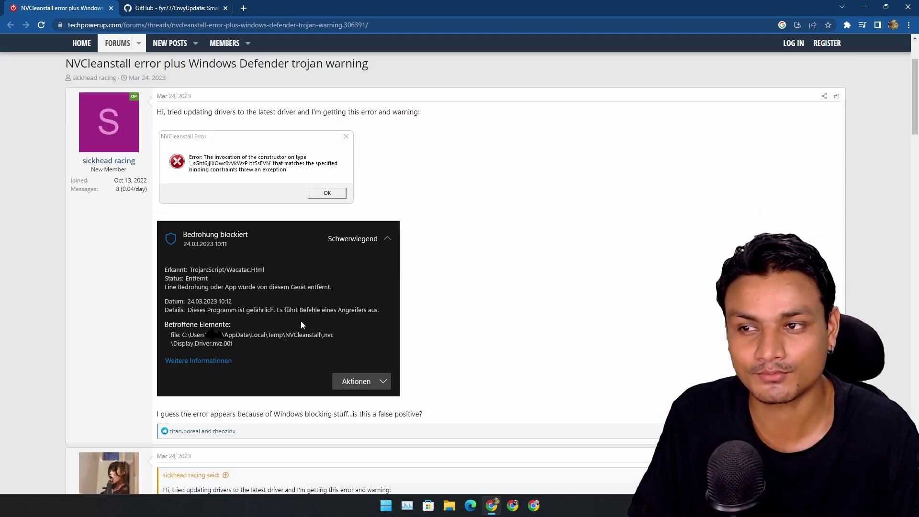
Hide all windows with Win+D to reveal the bare desktop wallpaper.
key(super+d)
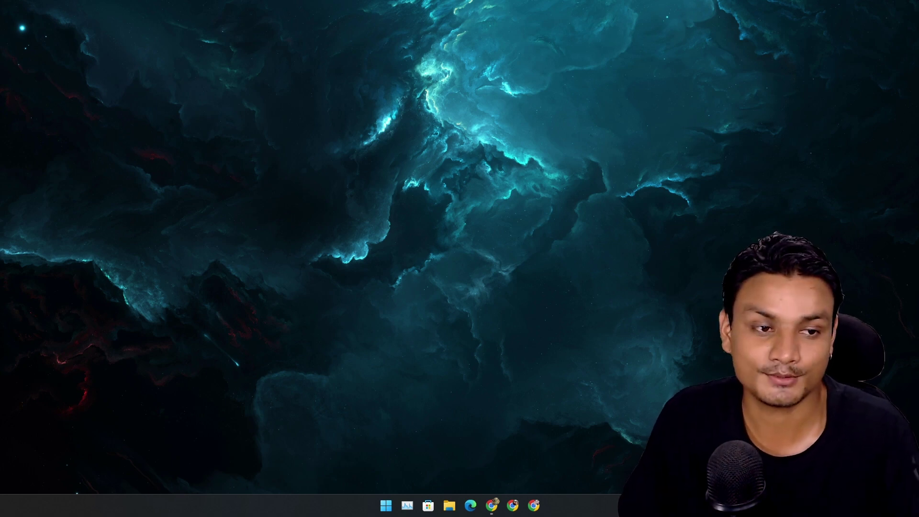
Centre the EnvyUpdate window reporting driver 531.61, then bring up its GitHub repository in Chrome.
drag(541, 175, 444, 150)
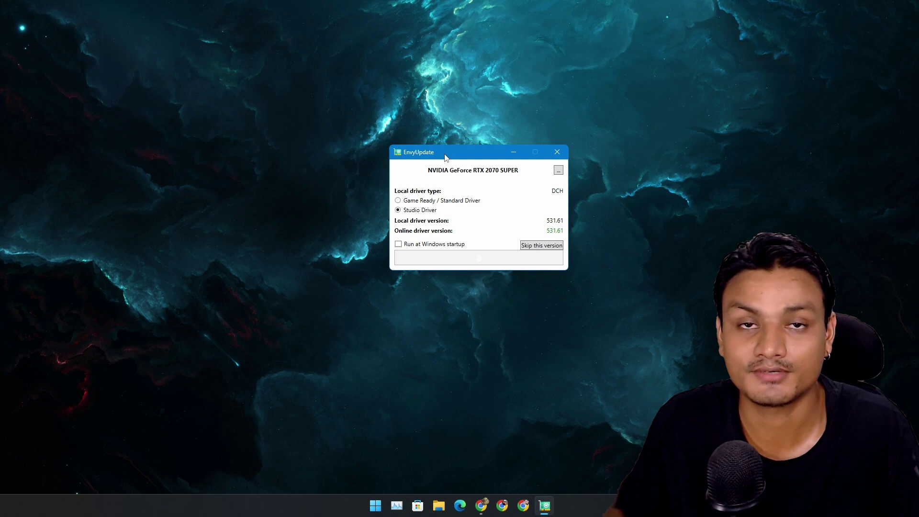
drag(445, 154, 401, 164)
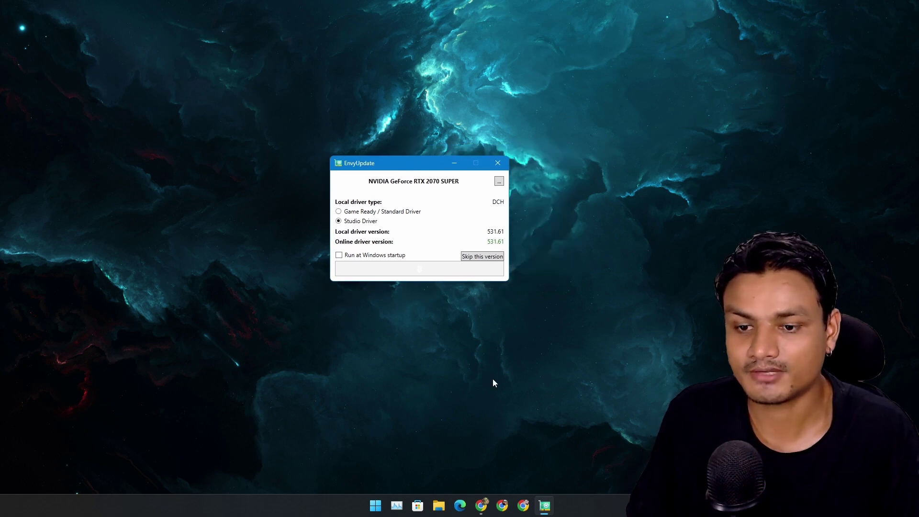
click(480, 505)
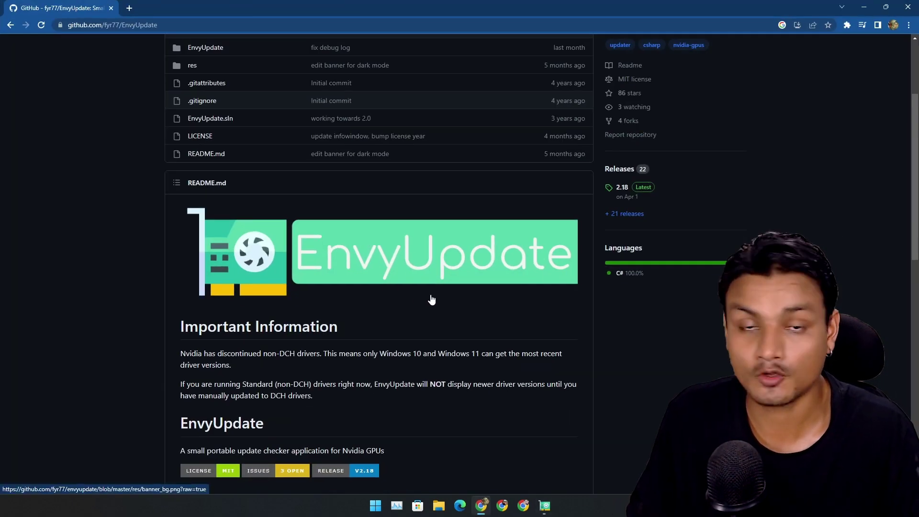
Scroll the EnvyUpdate README to How to use and Compatibility, then minimize Chrome.
scroll(459, 297, up, 3)
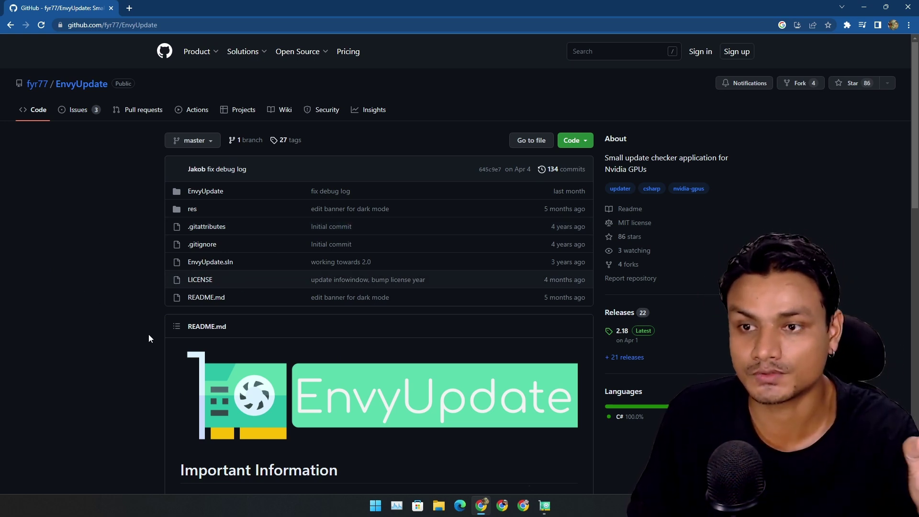
scroll(284, 204, down, 1)
scroll(311, 210, down, 10)
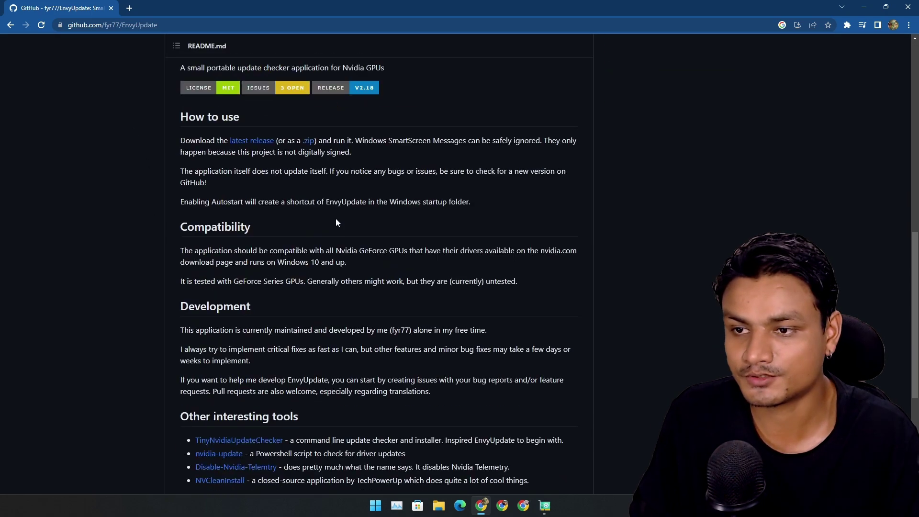
click(865, 7)
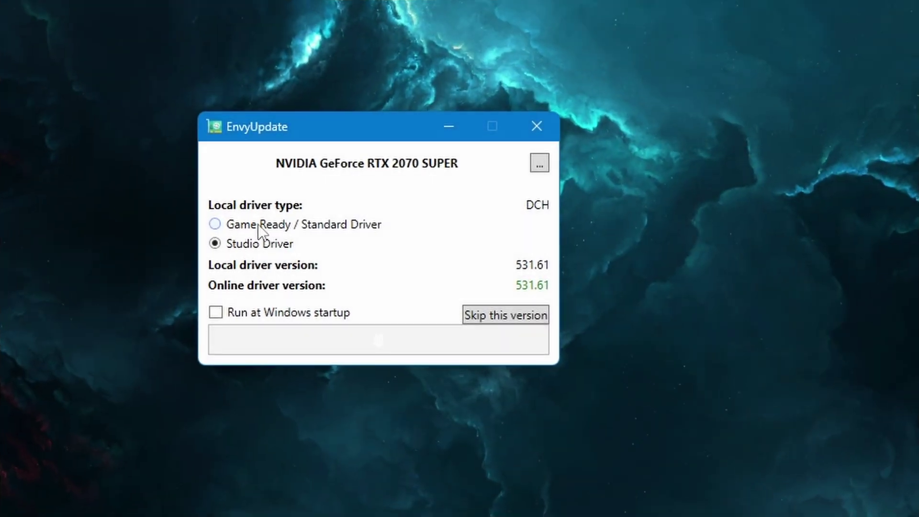
Compare Game Ready's online 531.79 with Studio Driver's matching 531.61, then reposition the window.
click(257, 224)
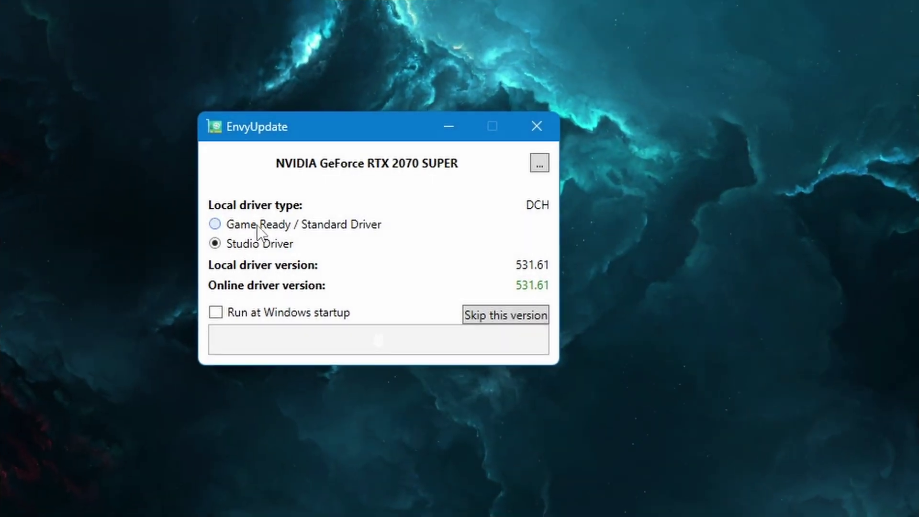
click(216, 243)
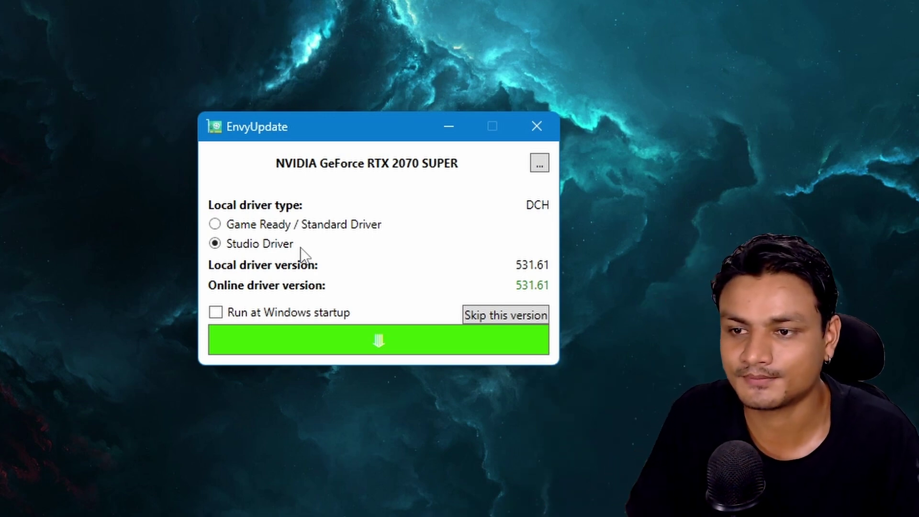
drag(364, 133, 403, 146)
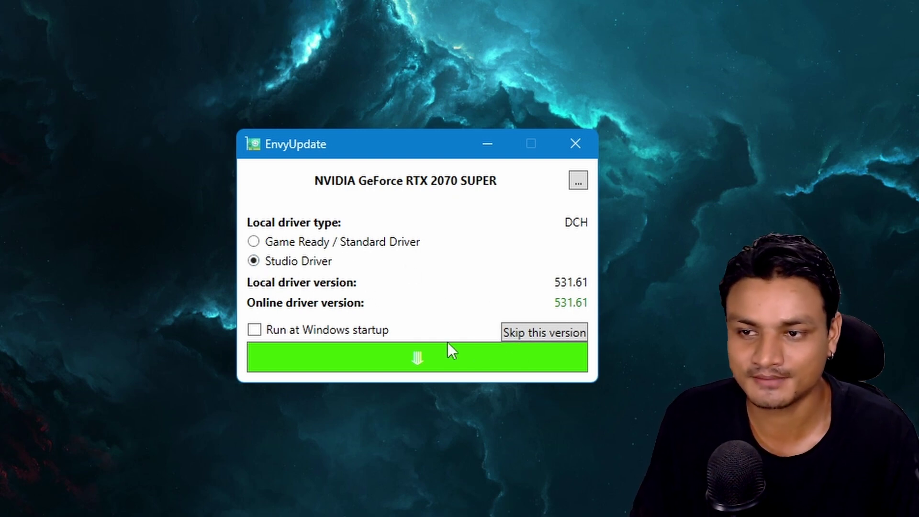
Select Game Ready, showing online 531.79 versus installed 531.61, and open the 531.79 download page.
click(293, 251)
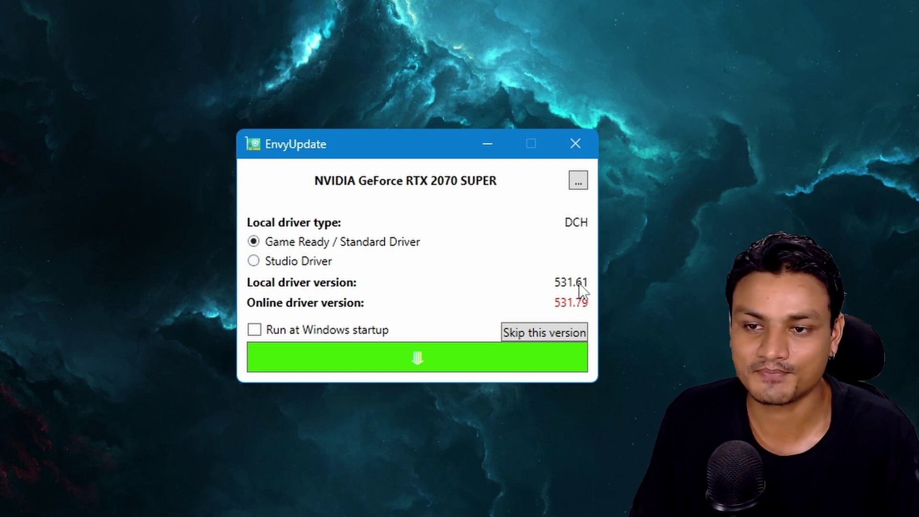
click(413, 358)
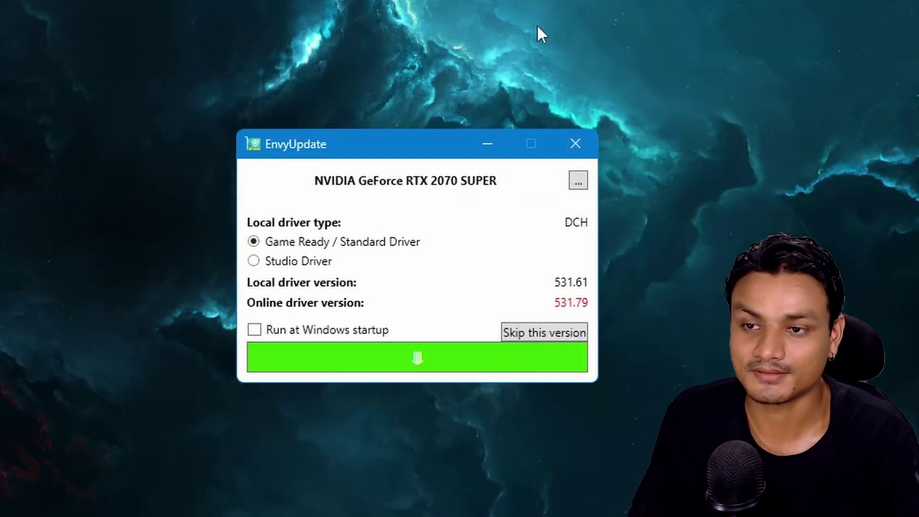
Switch the driver type back to Studio Driver so both versions read 531.61.
click(297, 263)
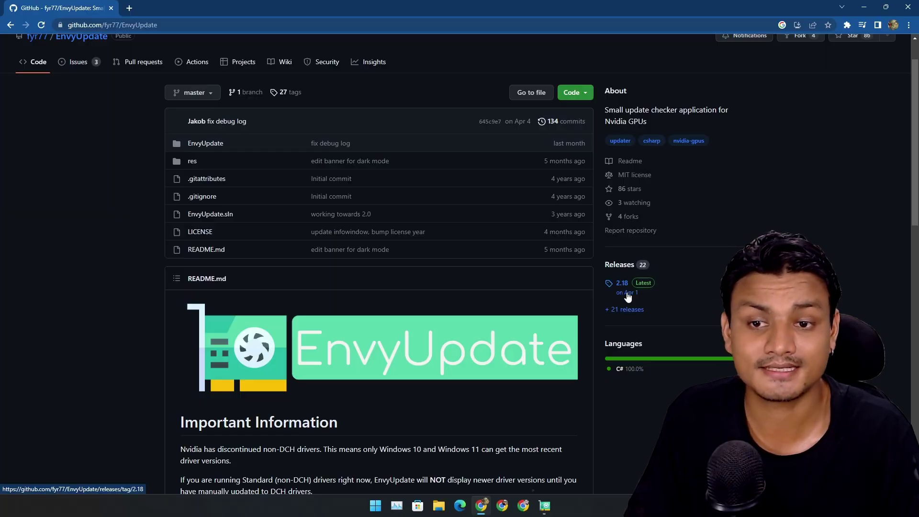
Scroll through the EnvyUpdate README below the latest 2.18 release details.
scroll(630, 294, down, 1)
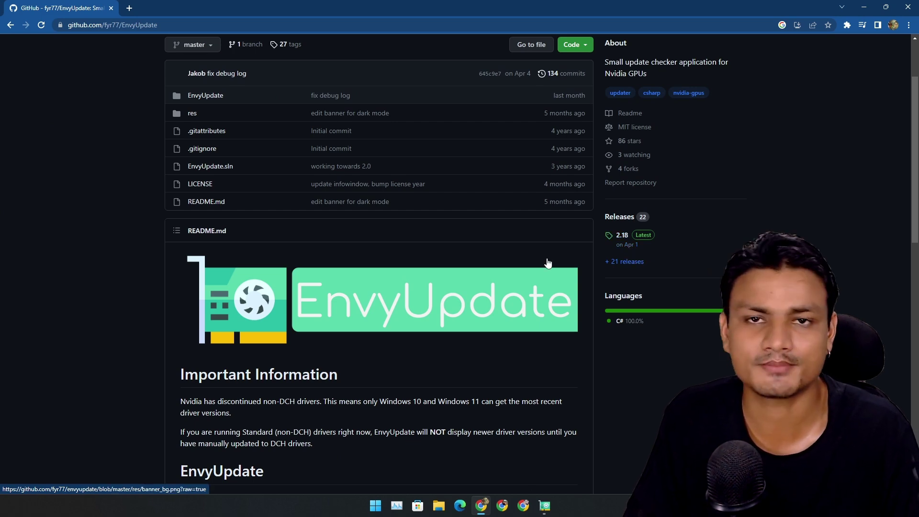
scroll(369, 303, down, 4)
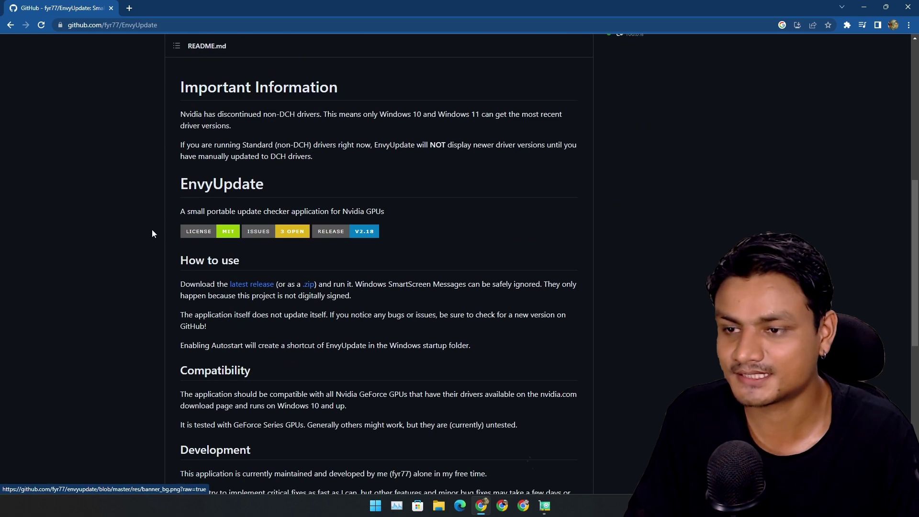
scroll(415, 189, up, 4)
click(912, 6)
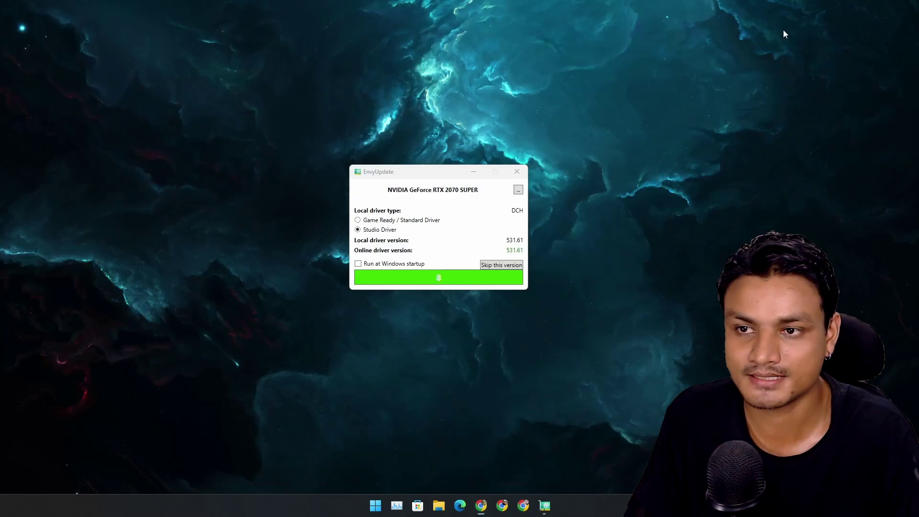